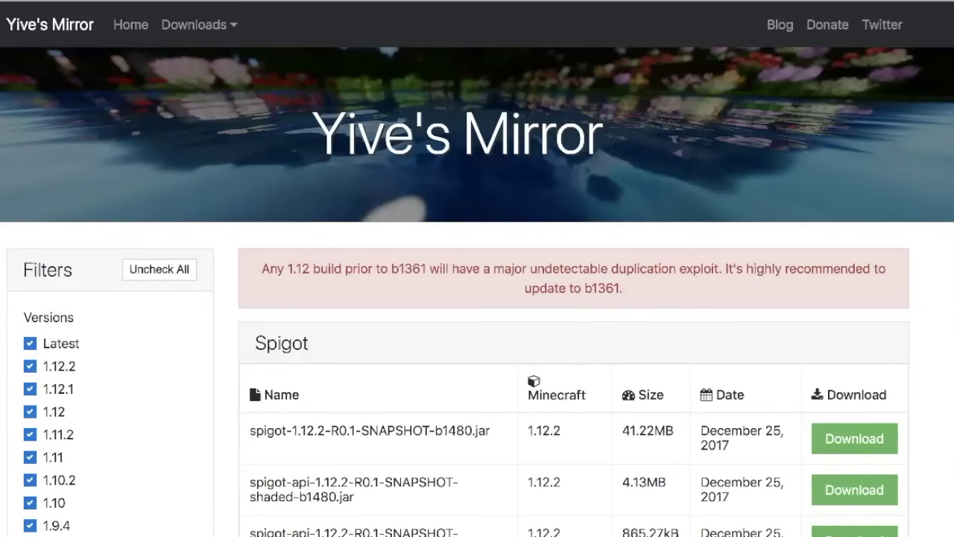
Download the spigot-1.12.2-R0.1-SNAPSHOT-b1480.jar build and place spigot.jar in the desktop's Server folder, leaving that folder open
{"action": "scroll", "coordinate": [477, 298], "scroll_direction": "down", "scroll_amount": 4}
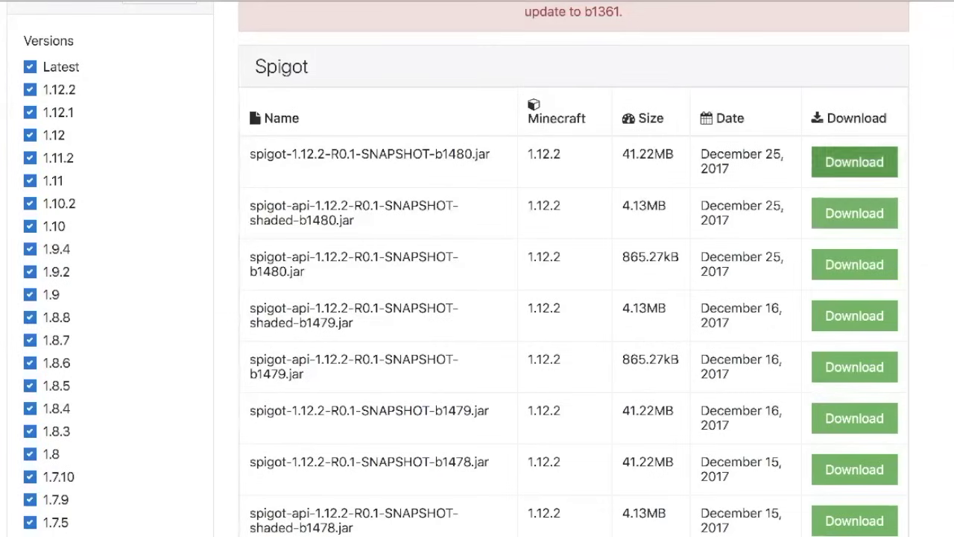
{"action": "left_click", "coordinate": [854, 161]}
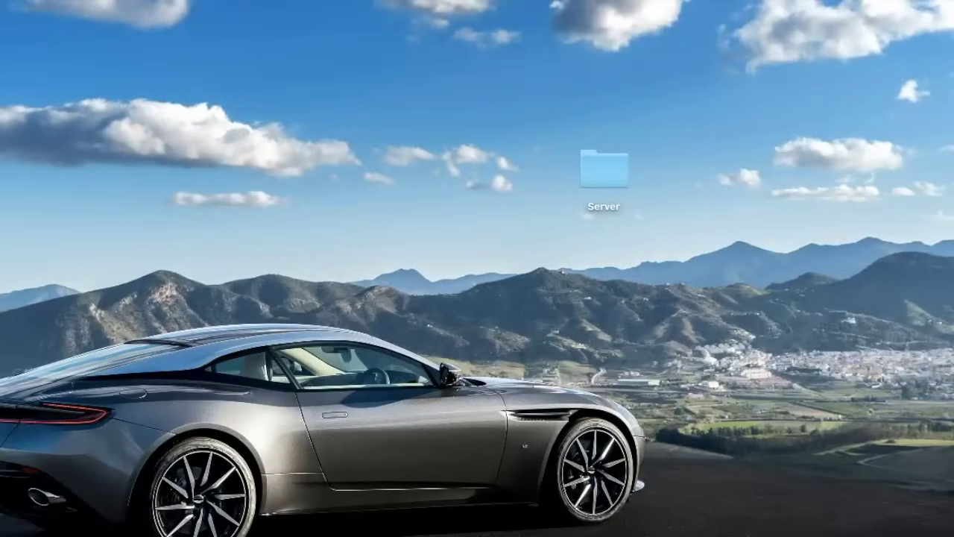
{"action": "left_click_drag", "start_coordinate": [924, 531], "coordinate": [697, 283]}
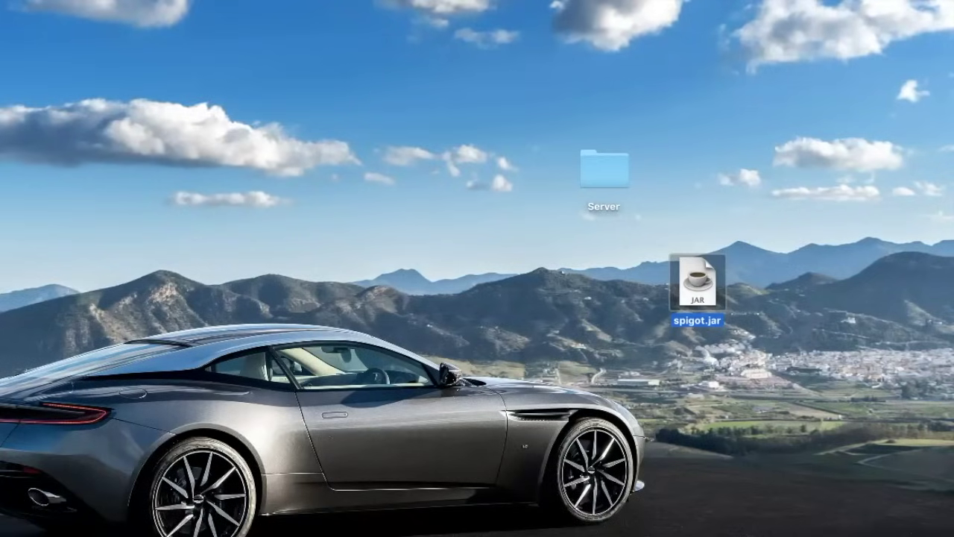
{"action": "left_click_drag", "start_coordinate": [697, 287], "coordinate": [603, 170]}
{"action": "double_click", "coordinate": [604, 170]}
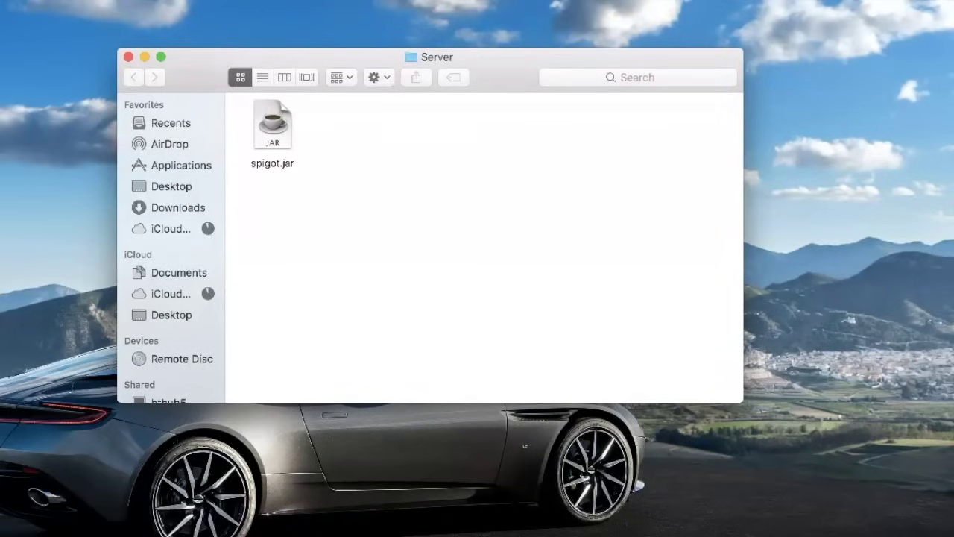
Switch to TextEdit, create a new blank document beside the Server folder and convert it to plain text
{"action": "key", "text": "F4"}
{"action": "left_click", "coordinate": [5, 395]}
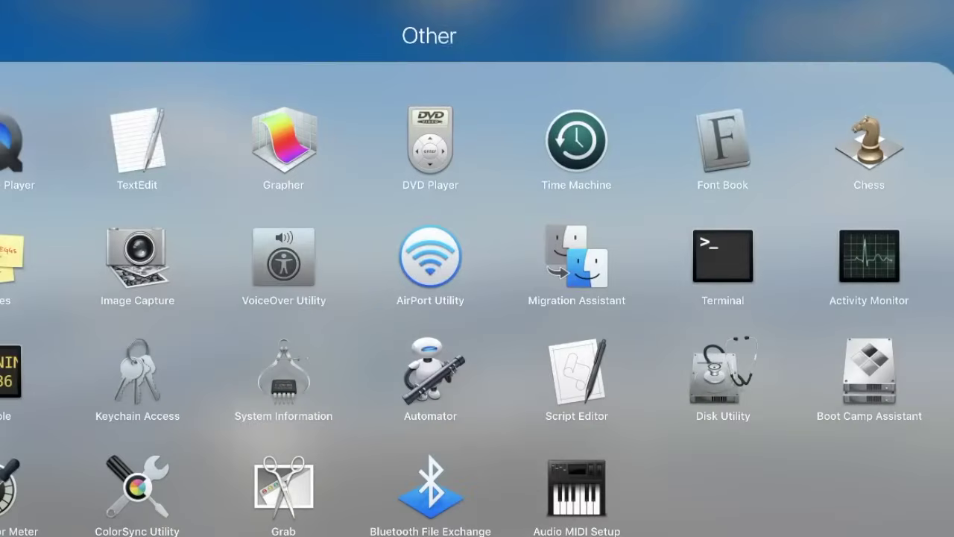
{"action": "left_click", "coordinate": [137, 142]}
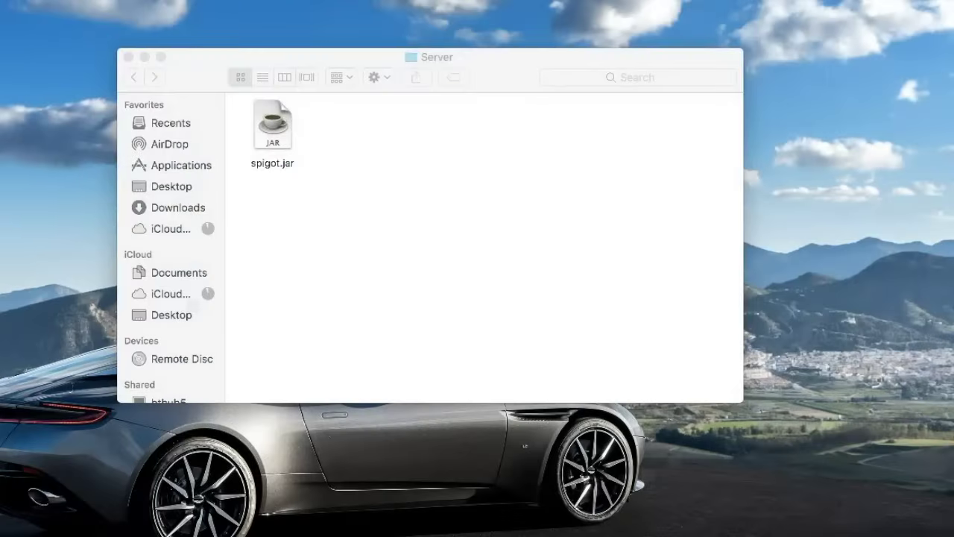
{"action": "left_click", "coordinate": [192, 396]}
{"action": "left_click_drag", "start_coordinate": [224, 132], "coordinate": [599, 105]}
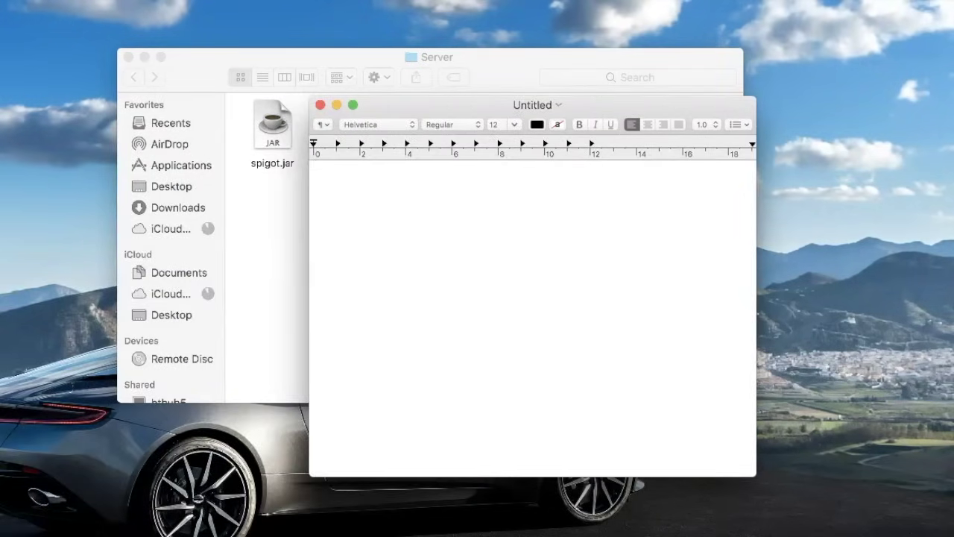
{"action": "left_click", "coordinate": [31, 0]}
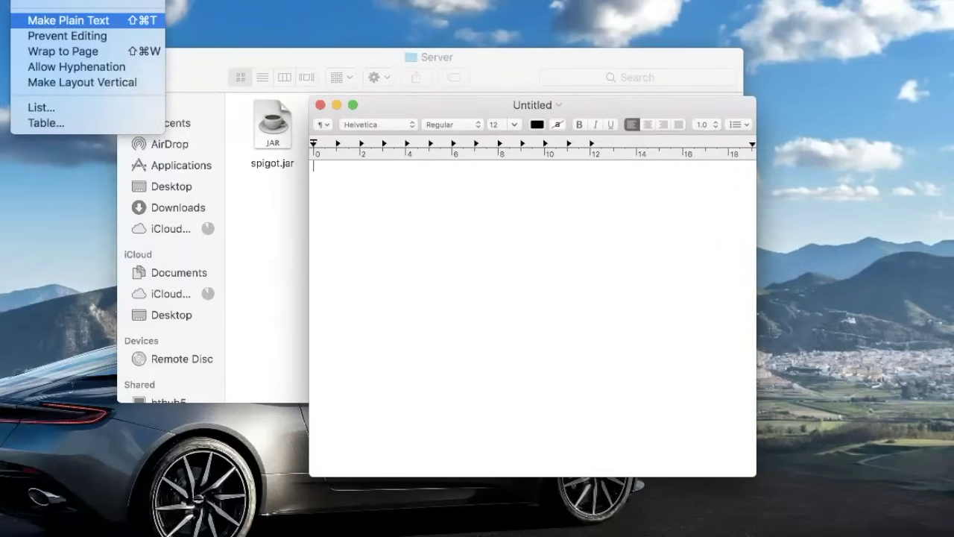
{"action": "left_click", "coordinate": [69, 21]}
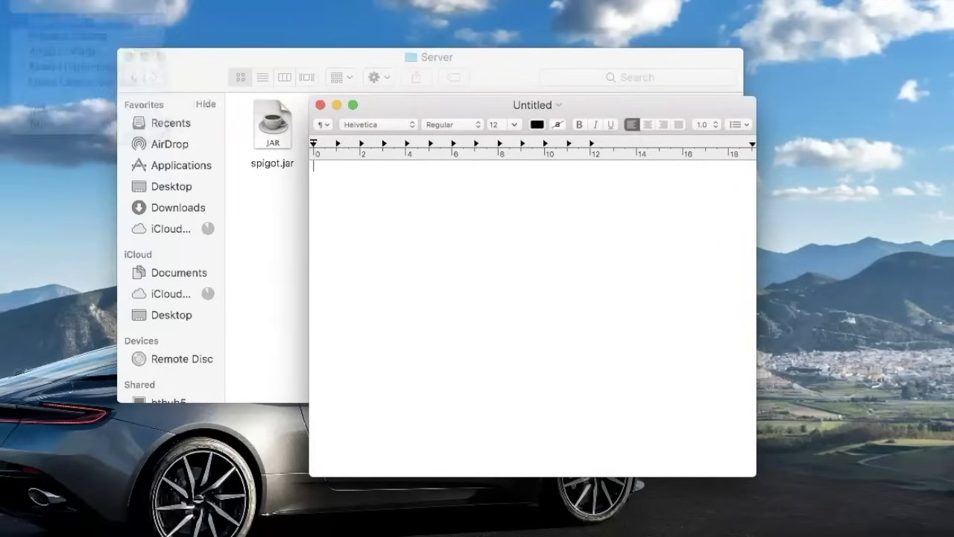
Enter the script lines #!/bin/bash, cd "$(dirname "$0")" and exec java -Xms1G -Xmx1G -jar spigot.jar nogui
{"action": "type", "text": "#!/bin/bash cd \"$(dirname \"$0\")\" exec java -Xms1G -Xmx1G -jar spigot.jar nogui"}
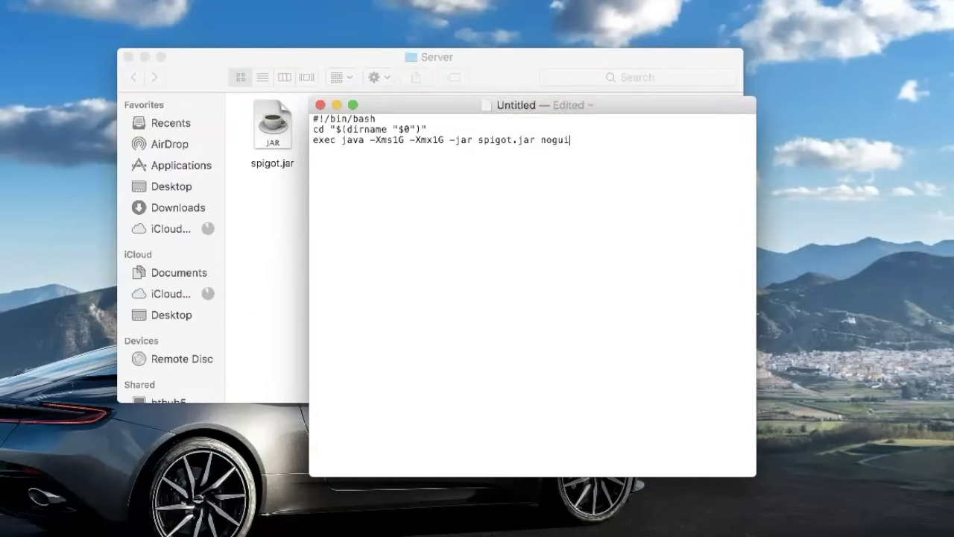
{"action": "left_click_drag", "start_coordinate": [478, 140], "coordinate": [539, 140]}
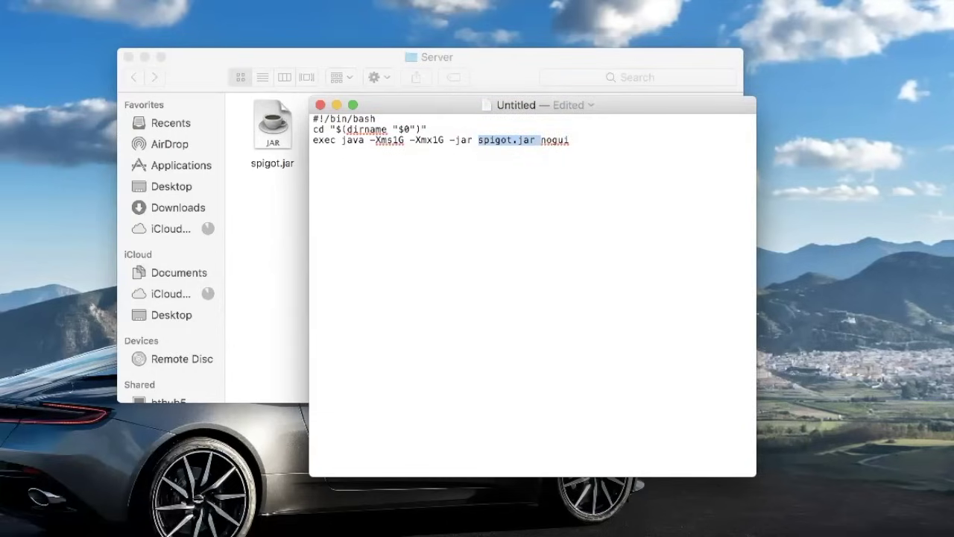
{"action": "left_click", "coordinate": [570, 140]}
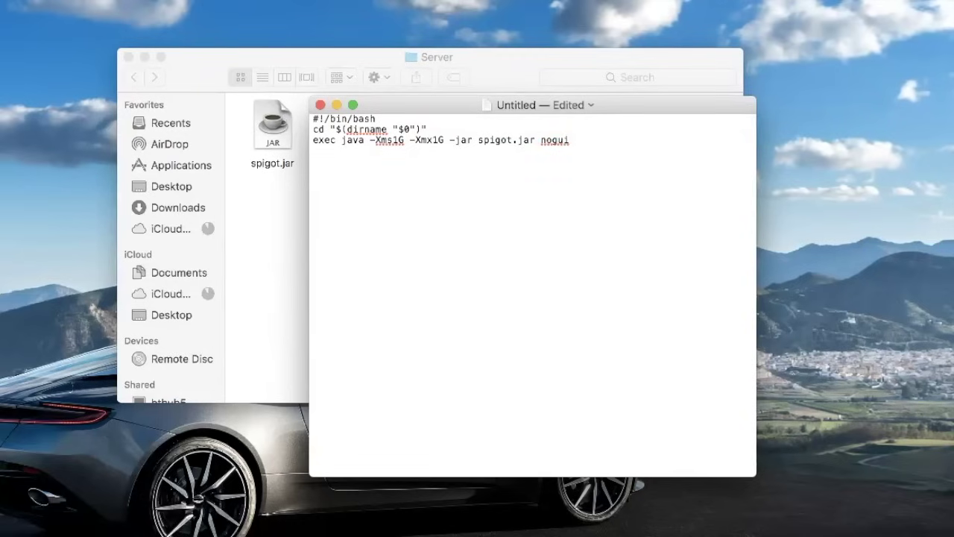
Save the script under the name start.command in the Desktop — iCloud location
{"action": "left_click", "coordinate": [568, 105]}
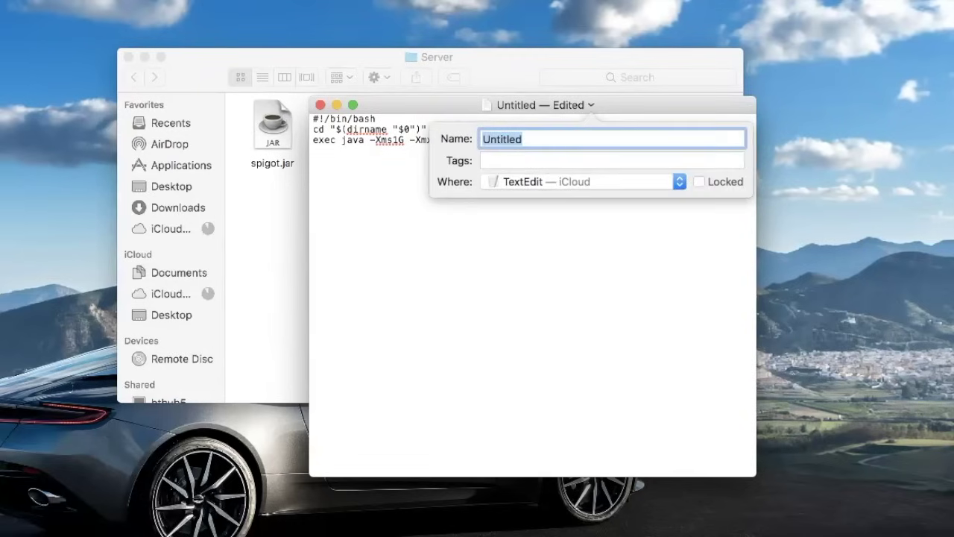
{"action": "type", "text": "start."}
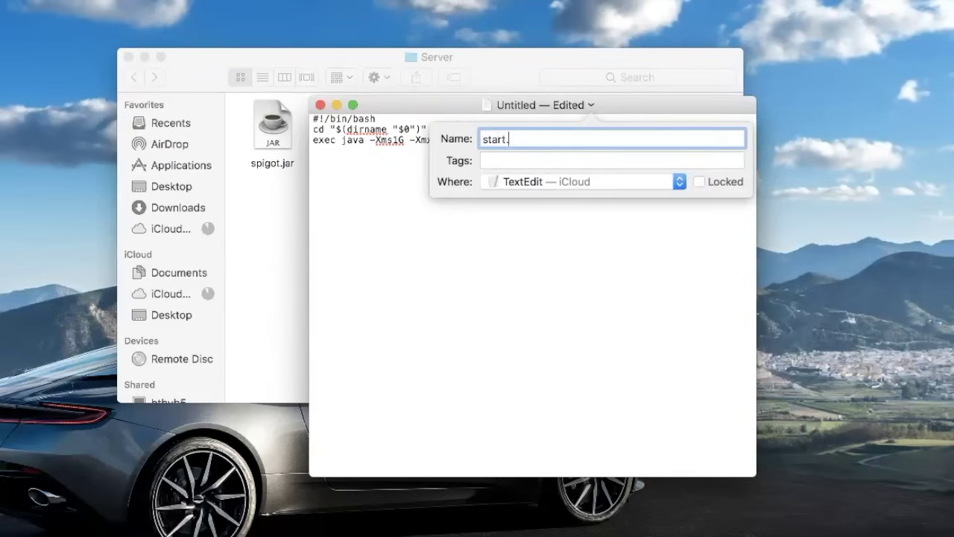
{"action": "type", "text": "command"}
{"action": "left_click", "coordinate": [582, 182]}
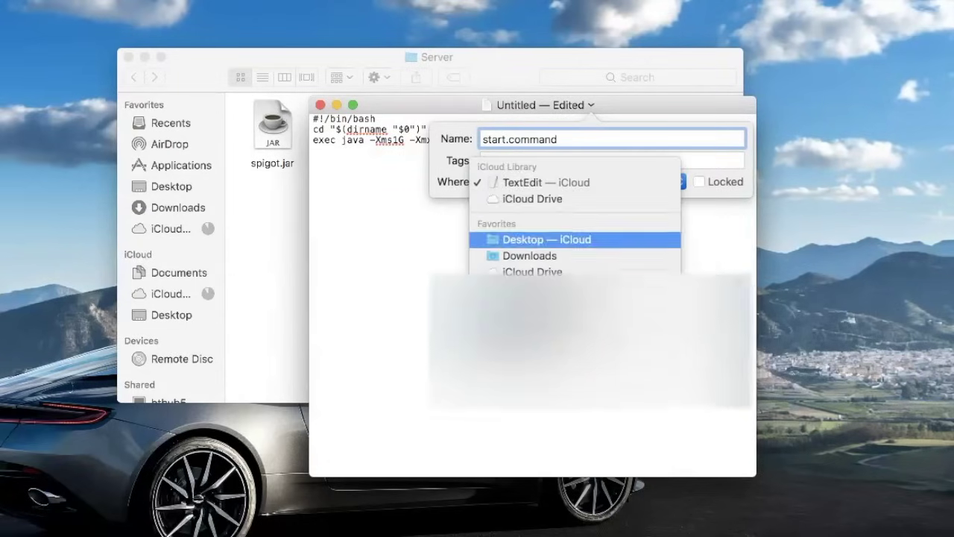
{"action": "left_click", "coordinate": [546, 239]}
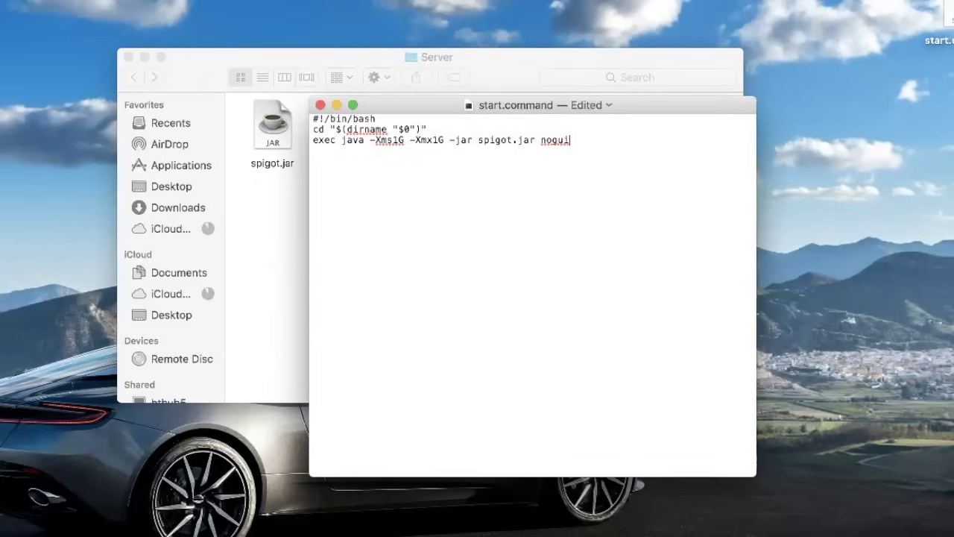
Try to run start.command directly from the desktop
{"action": "left_click_drag", "start_coordinate": [953, 2], "coordinate": [864, 130]}
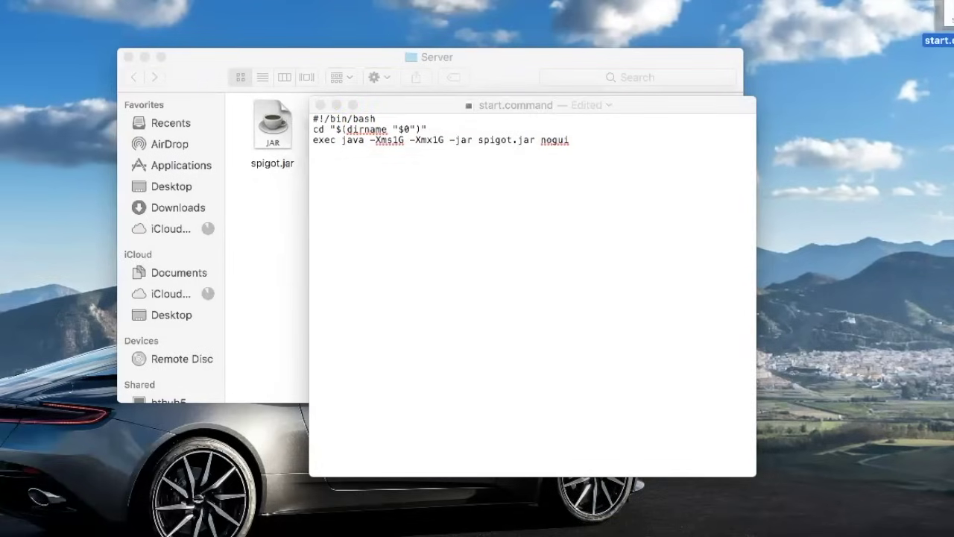
{"action": "double_click", "coordinate": [861, 112]}
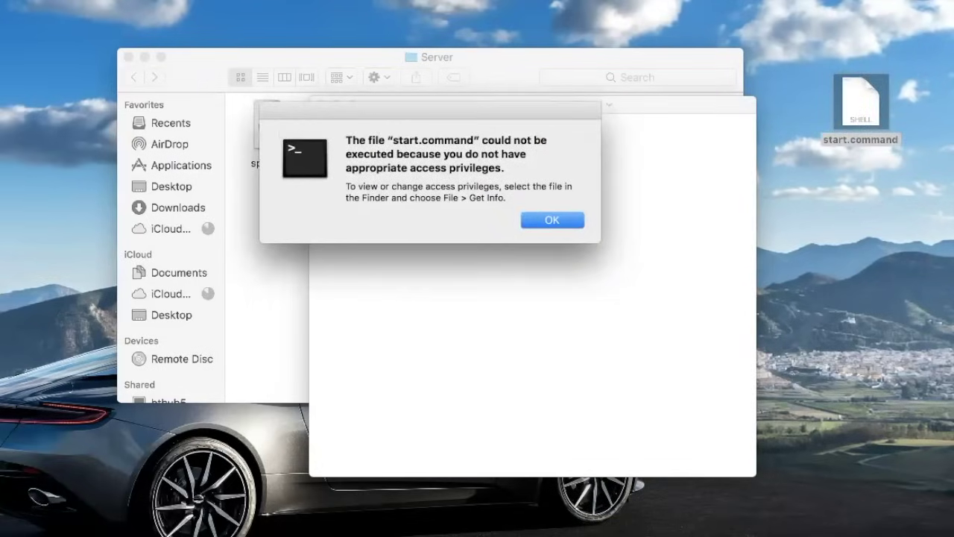
{"action": "key", "text": "Return"}
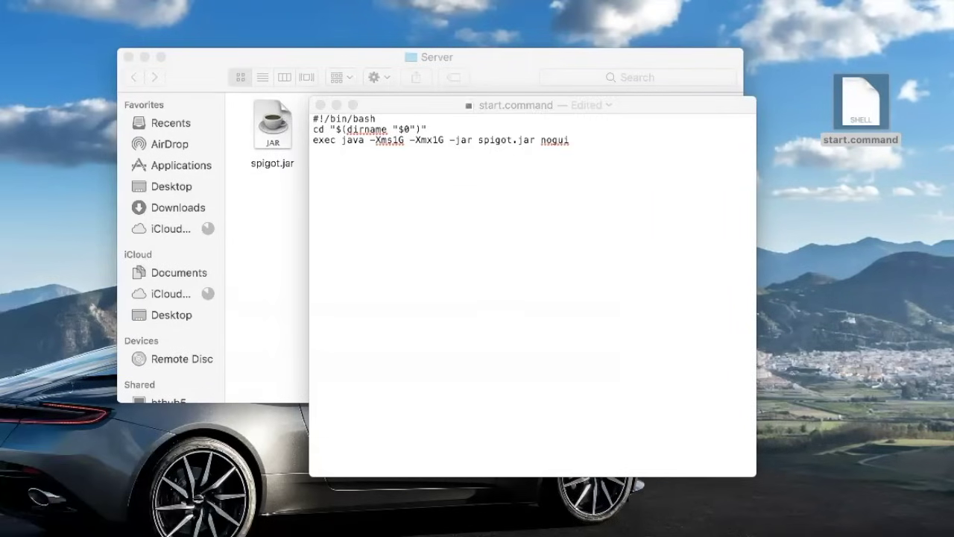
Move start.command from the desktop into the Server folder and close its text document
{"action": "left_click_drag", "start_coordinate": [861, 106], "coordinate": [342, 128]}
{"action": "left_click", "coordinate": [320, 105]}
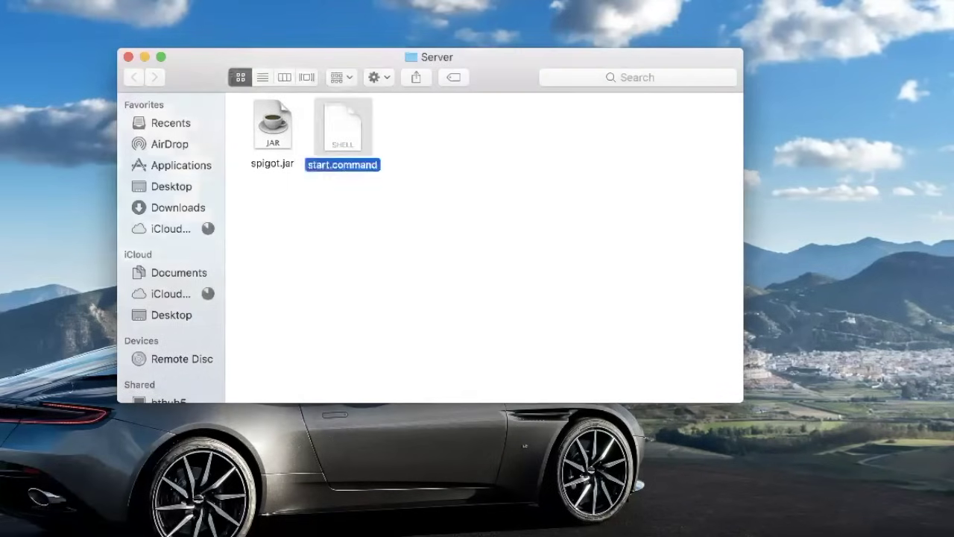
{"action": "left_click", "coordinate": [402, 196]}
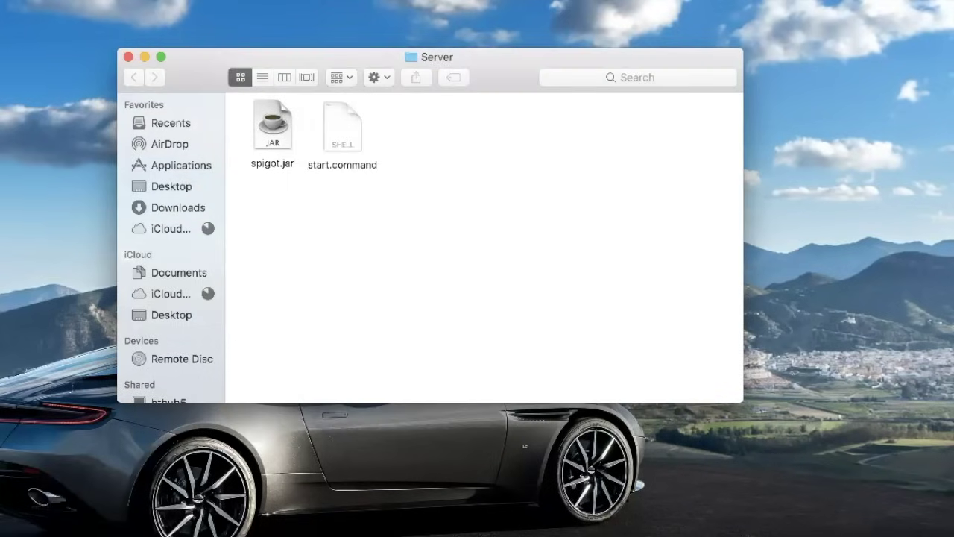
Switch to Terminal and make the Server folder's start.command executable with chmod a+x, closing the Terminal window when done
{"action": "right_click", "coordinate": [827, 536]}
{"action": "left_click", "coordinate": [827, 536]}
{"action": "key", "text": "super+space"}
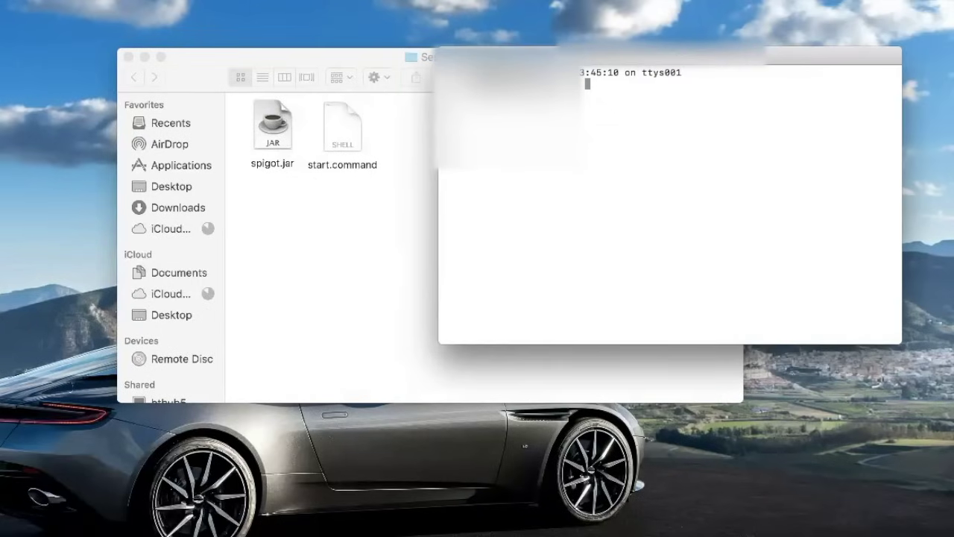
{"action": "type", "text": "chmod a+z"}
{"action": "key", "text": "BackSpace"}
{"action": "type", "text": "x"}
{"action": "left_click_drag", "start_coordinate": [342, 127], "coordinate": [671, 149]}
{"action": "key", "text": "Return"}
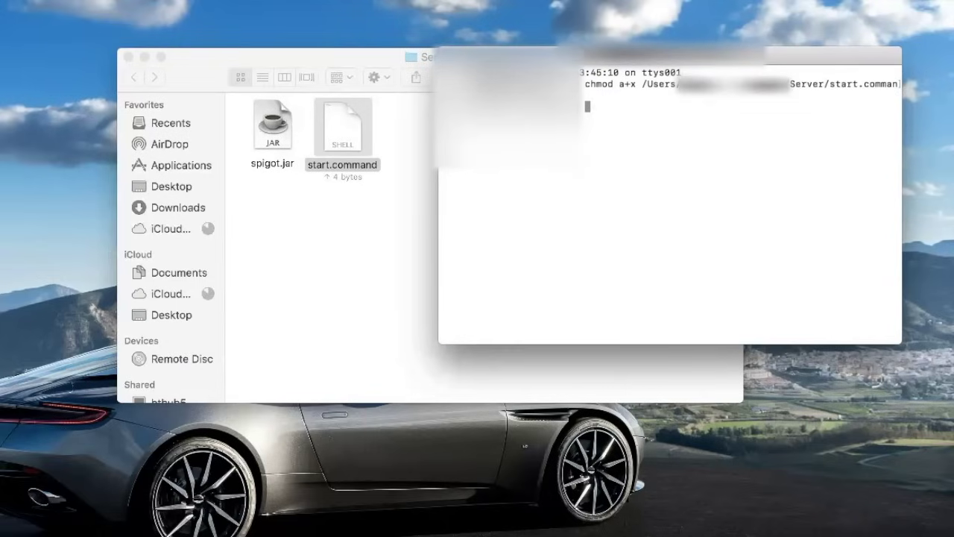
{"action": "key", "text": "super+w"}
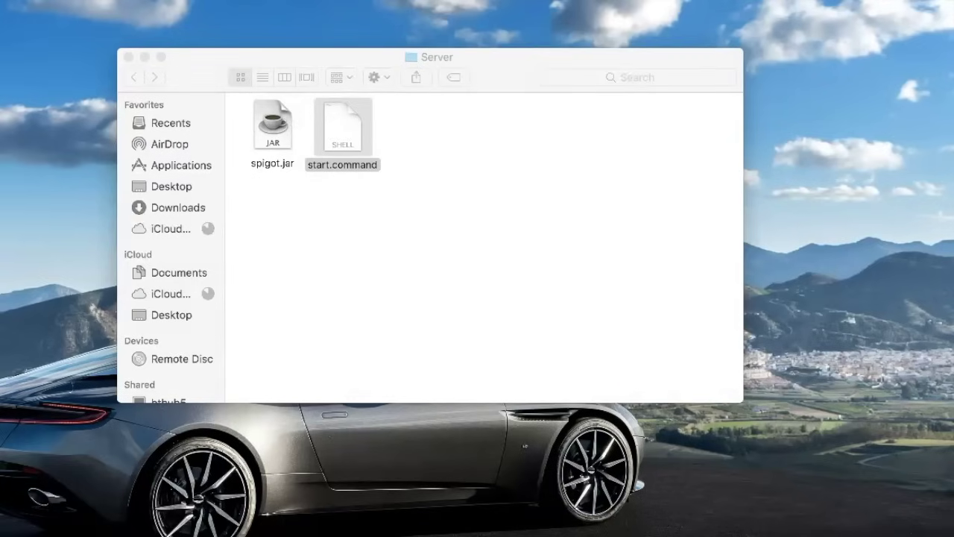
Run start.command to generate the server files, and accept the EULA by setting its value to true in eula.txt
{"action": "key", "text": "super+o"}
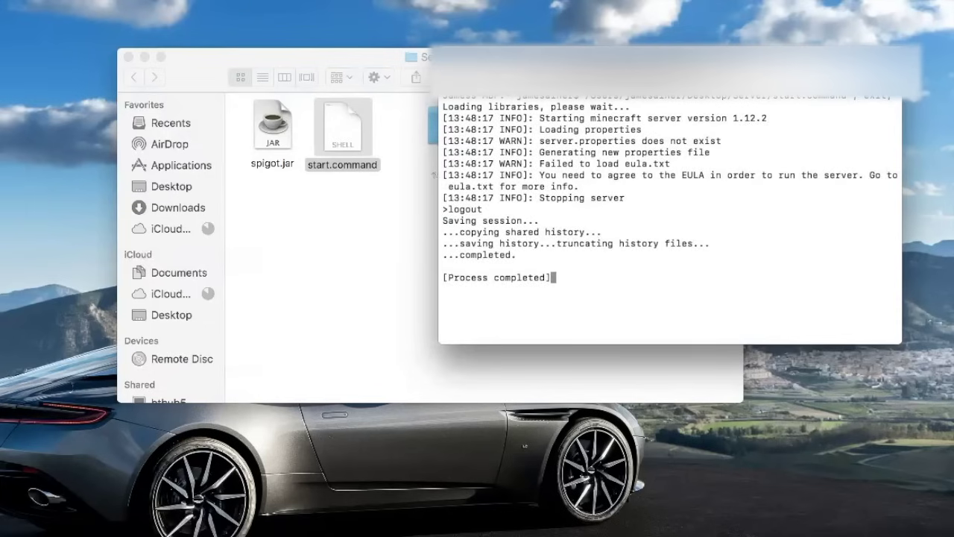
{"action": "key", "text": "super+w"}
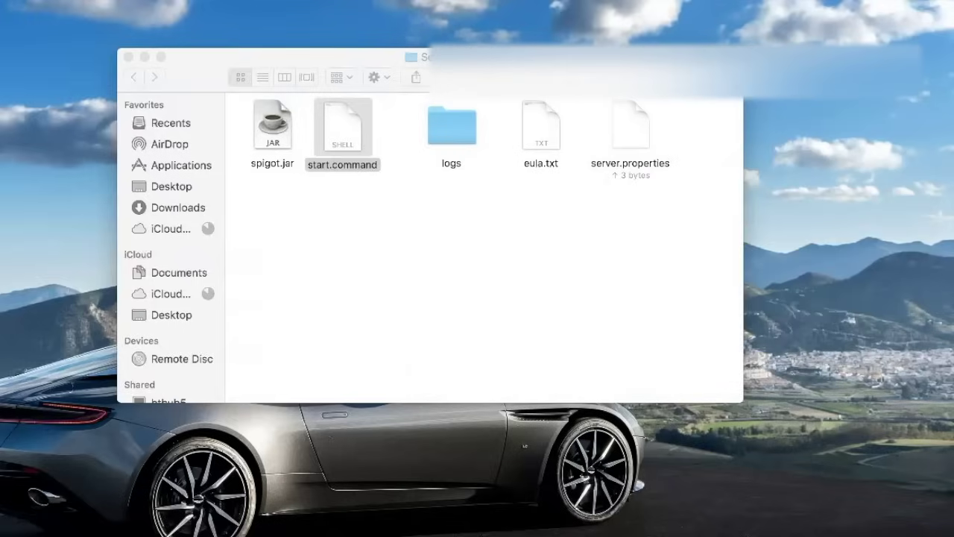
{"action": "double_click", "coordinate": [541, 127]}
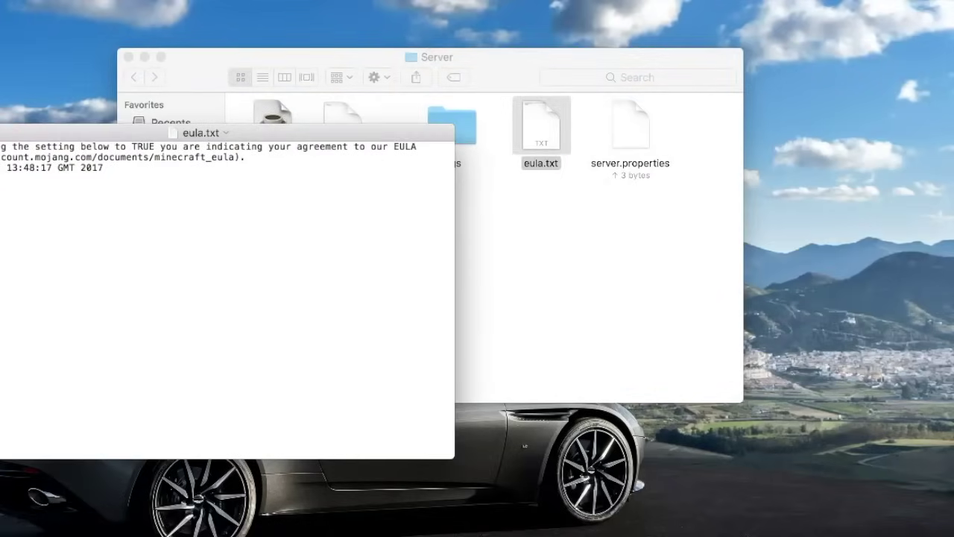
{"action": "left_click_drag", "start_coordinate": [0, 178], "coordinate": [1, 179]}
{"action": "type", "text": "true"}
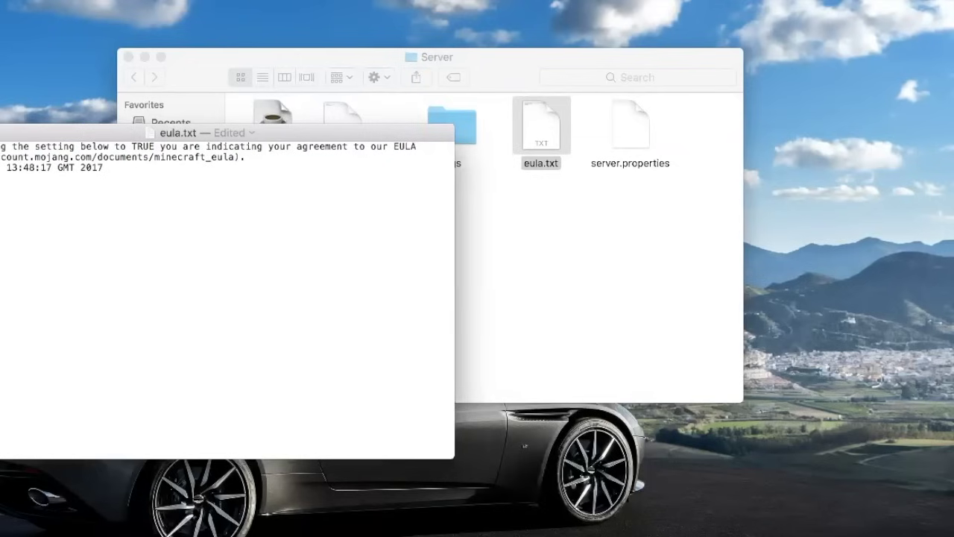
{"action": "key", "text": "super+w"}
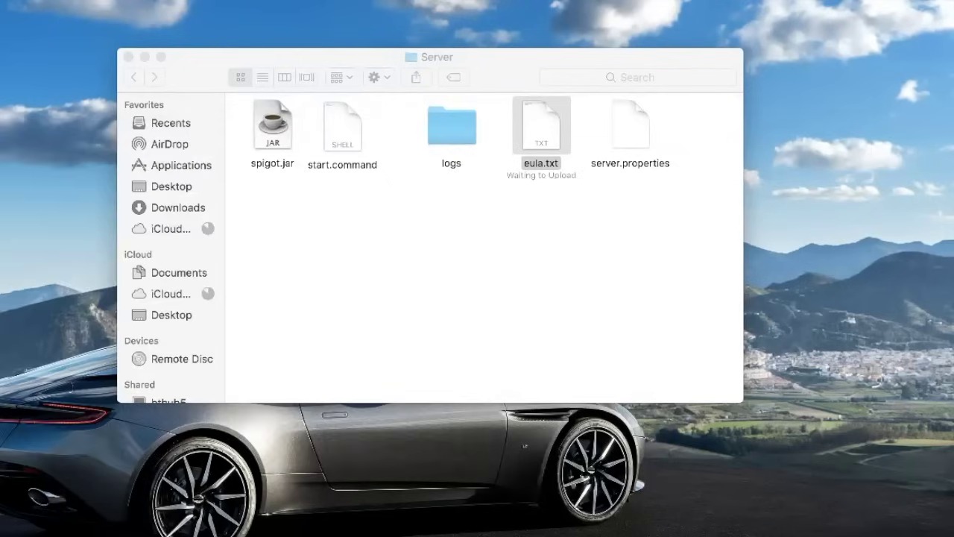
Start the server again with start.command and launch Minecraft 1.12.2 from the Minecraft Launcher
{"action": "left_click", "coordinate": [343, 134]}
{"action": "double_click", "coordinate": [343, 134]}
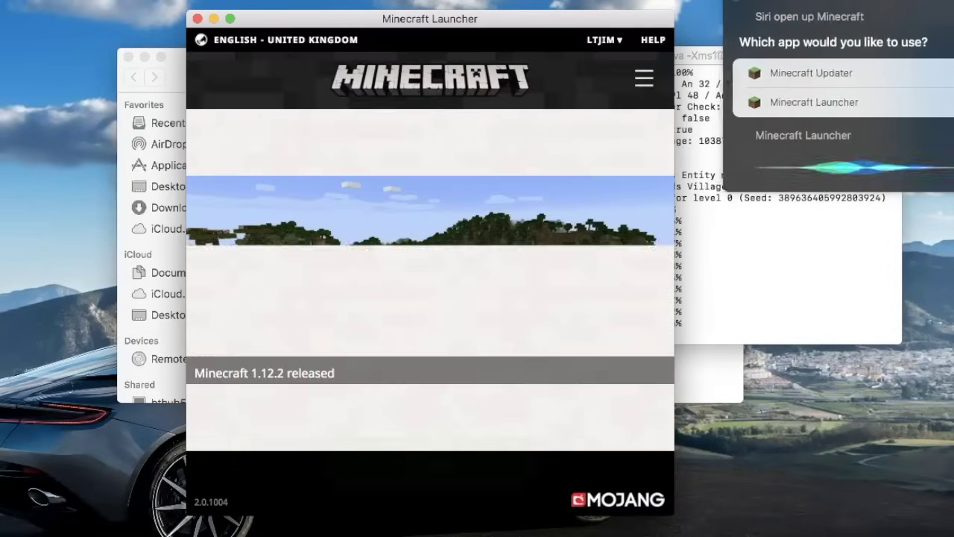
{"action": "left_click", "coordinate": [430, 465]}
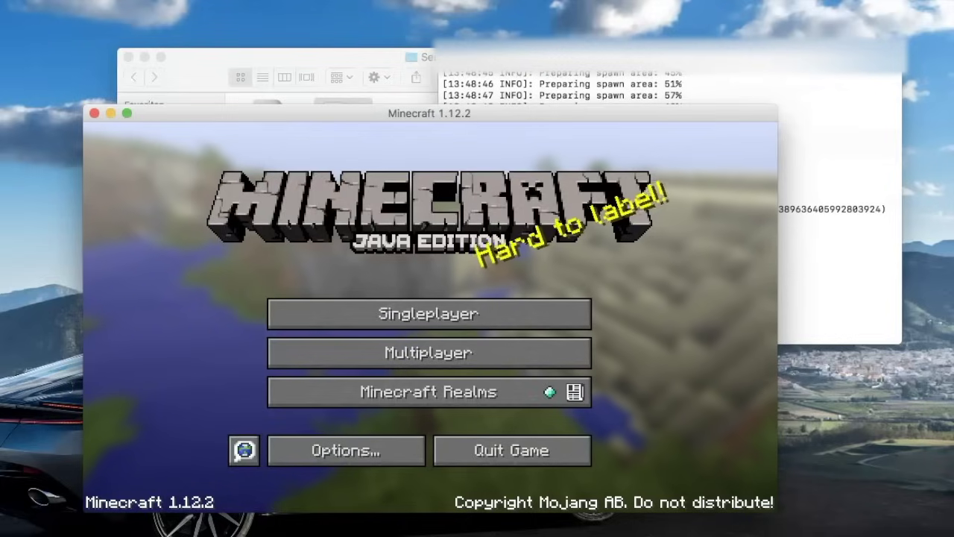
Add a multiplayer server entry in Minecraft with the address localhost, keeping the default name Minecraft Server
{"action": "left_click", "coordinate": [429, 353]}
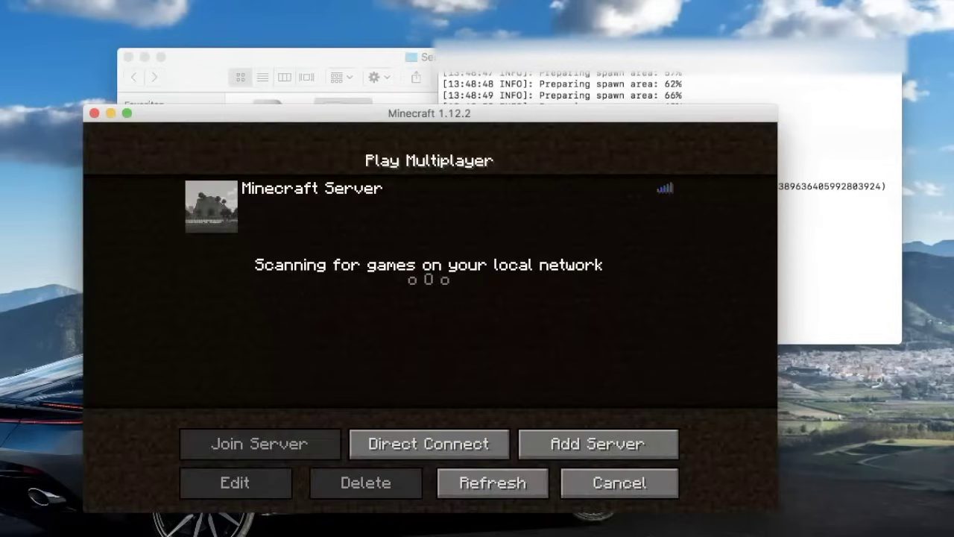
{"action": "left_click", "coordinate": [599, 444]}
{"action": "left_click", "coordinate": [429, 311]}
{"action": "type", "text": "localgost"}
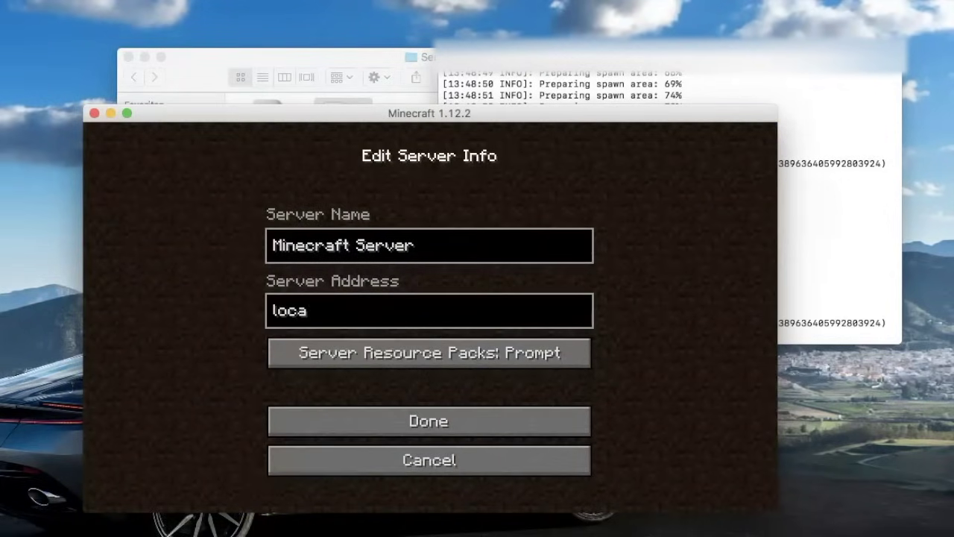
{"action": "key", "text": "BackSpace"}
{"action": "key", "text": "BackSpace"}
{"action": "key", "text": "BackSpace"}
{"action": "key", "text": "BackSpace"}
{"action": "type", "text": "host"}
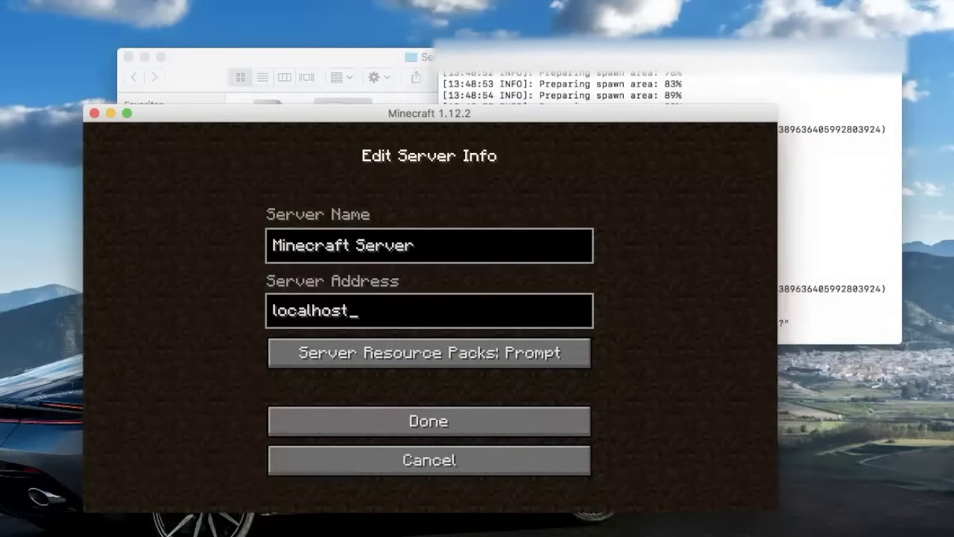
{"action": "left_click", "coordinate": [429, 421]}
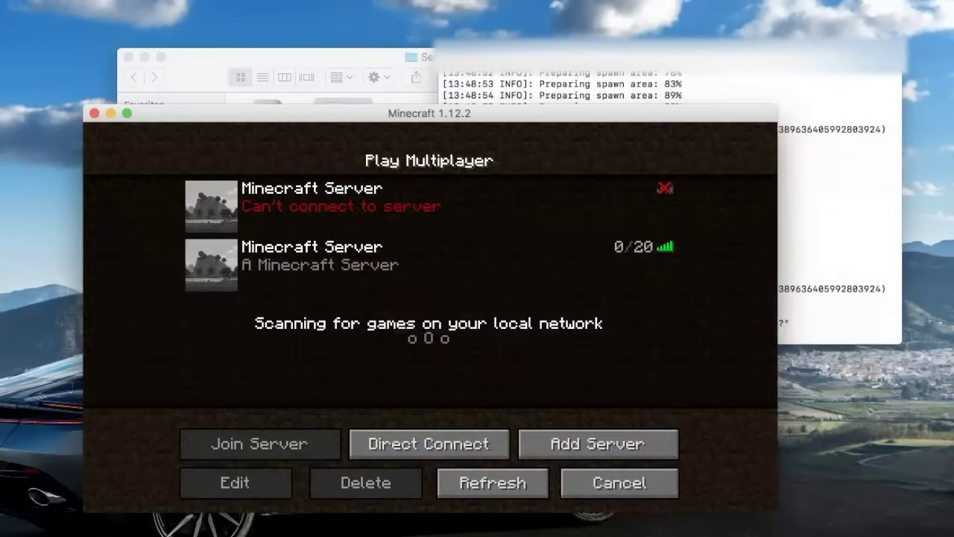
Join the reachable Minecraft Server entry in the multiplayer list and walk forward from the spawn point toward the water
{"action": "left_click", "coordinate": [211, 262]}
{"action": "left_click", "coordinate": [212, 262]}
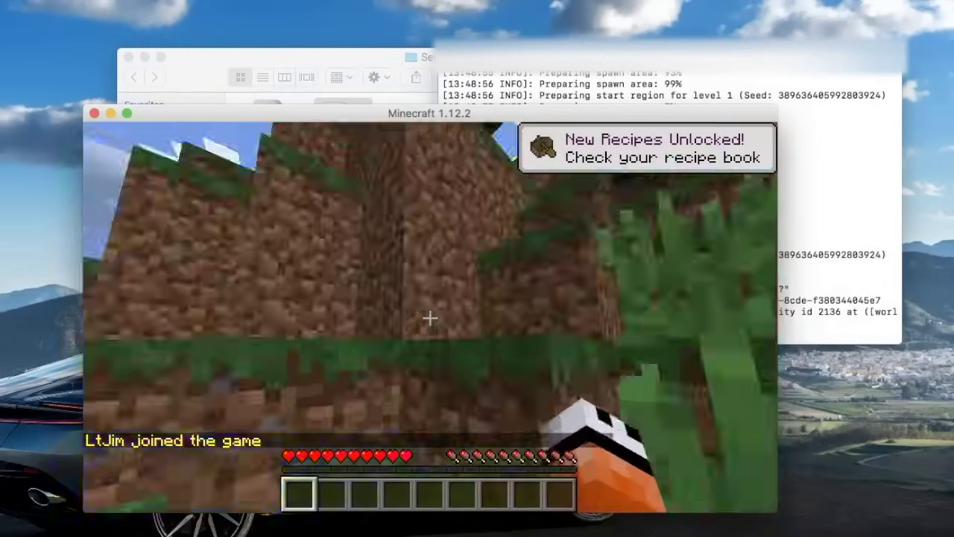
{"action": "key", "text": "w"}
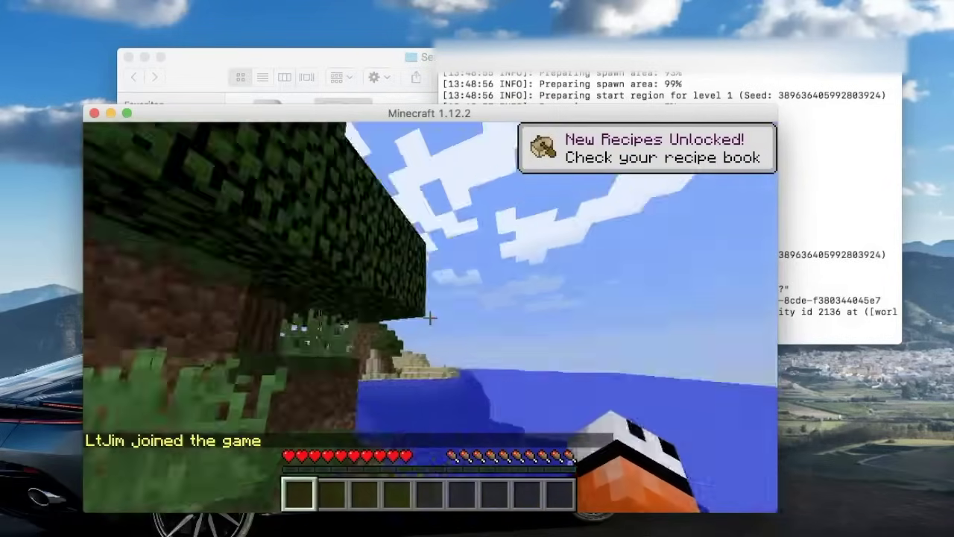
{"action": "key", "text": "w"}
{"action": "left_click", "coordinate": [430, 318]}
{"action": "key", "text": "Tab"}
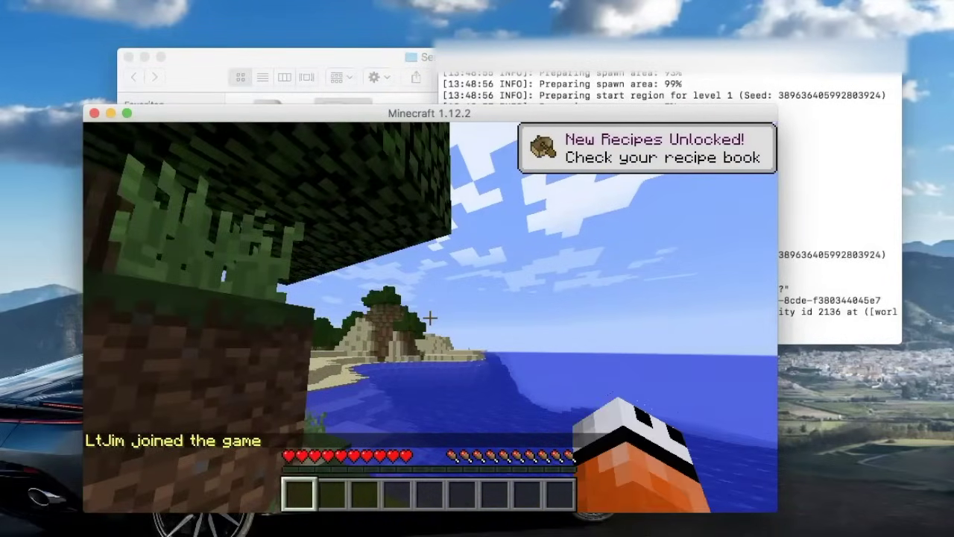
Try to enable flying with the /fly command in the game chat
{"action": "key", "text": "slash"}
{"action": "type", "text": "flyu"}
{"action": "key", "text": "BackSpace"}
{"action": "key", "text": "Return"}
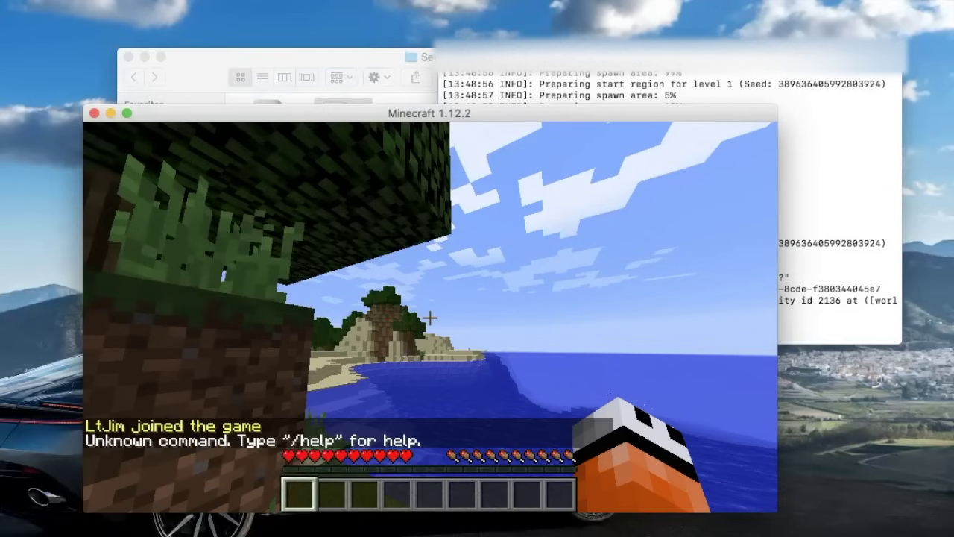
Switch to the server console in Terminal and grant the player operator status with the op command and the player's username
{"action": "key", "text": "t"}
{"action": "key", "text": "super+Tab"}
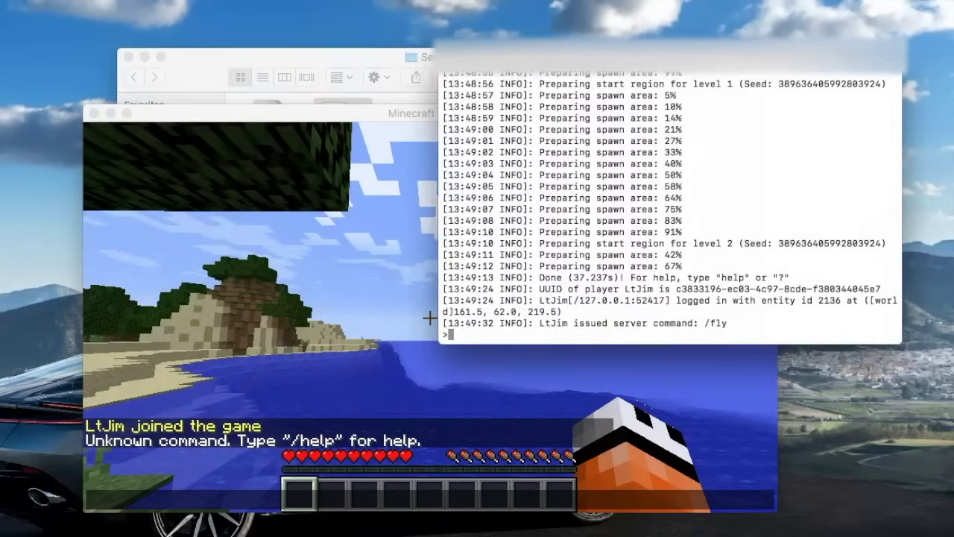
{"action": "type", "text": "op ltjim"}
{"action": "key", "text": "Return"}
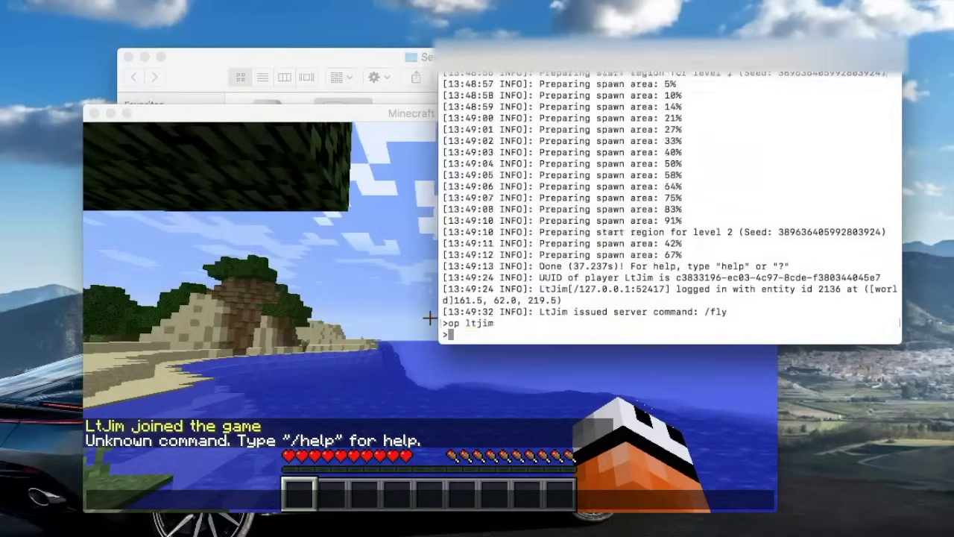
Switch back to Minecraft, leave the chat and move the player across the water onto the sandy shore toward the tree-covered hill
{"action": "key", "text": "super+Tab"}
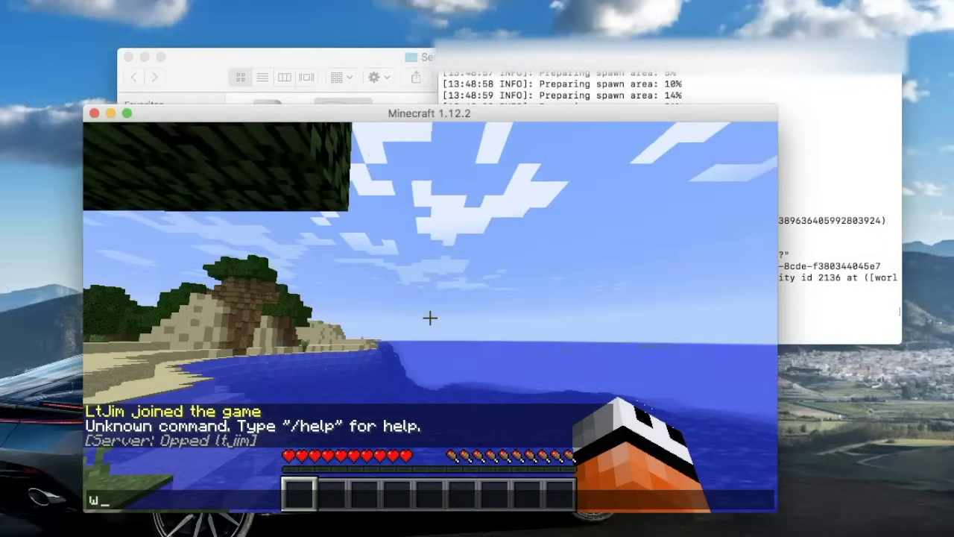
{"action": "key", "text": "w"}
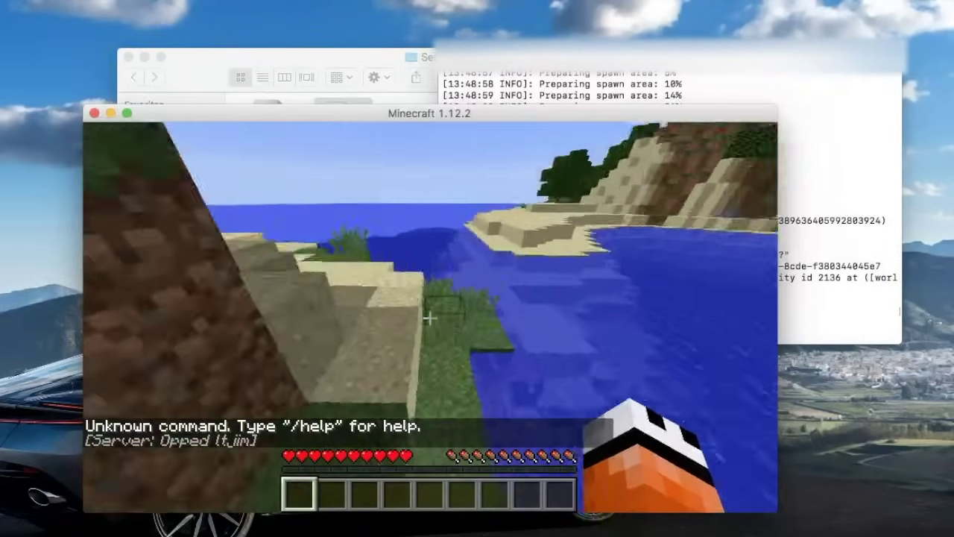
{"action": "key", "text": "w"}
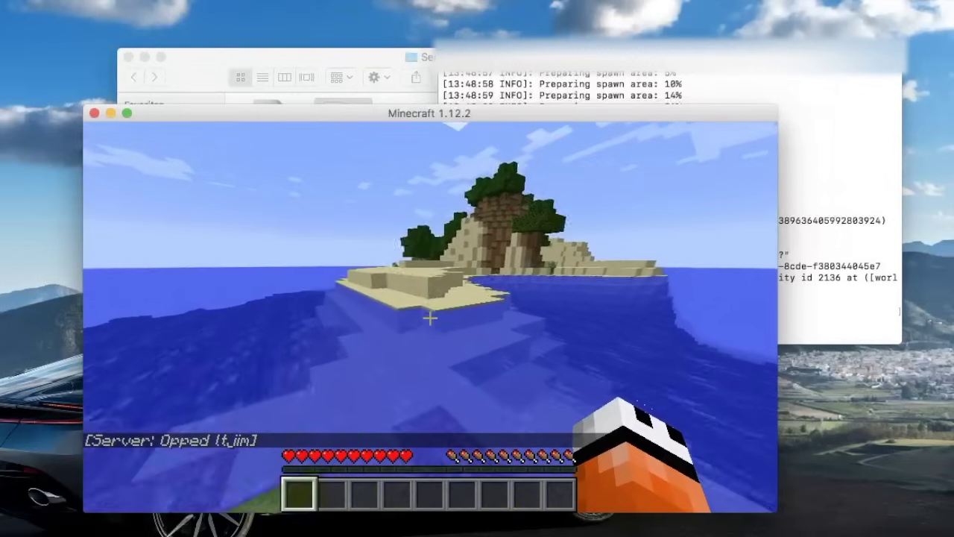
{"action": "key", "text": "w"}
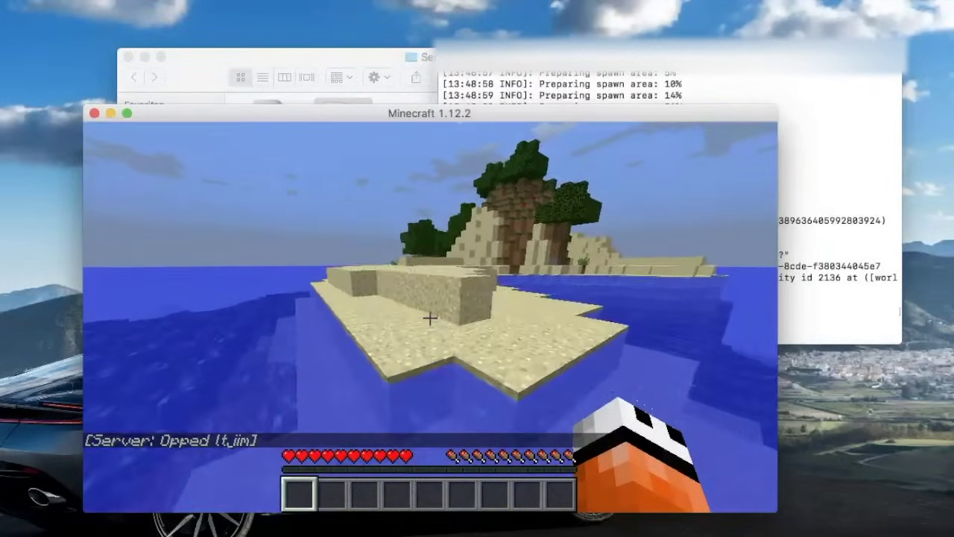
{"action": "key", "text": "w"}
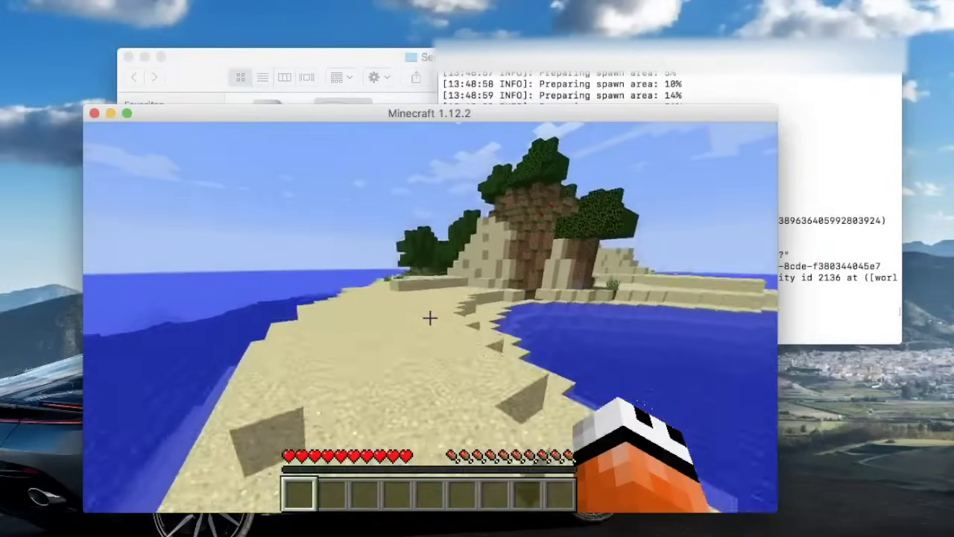
{"action": "key", "text": "w"}
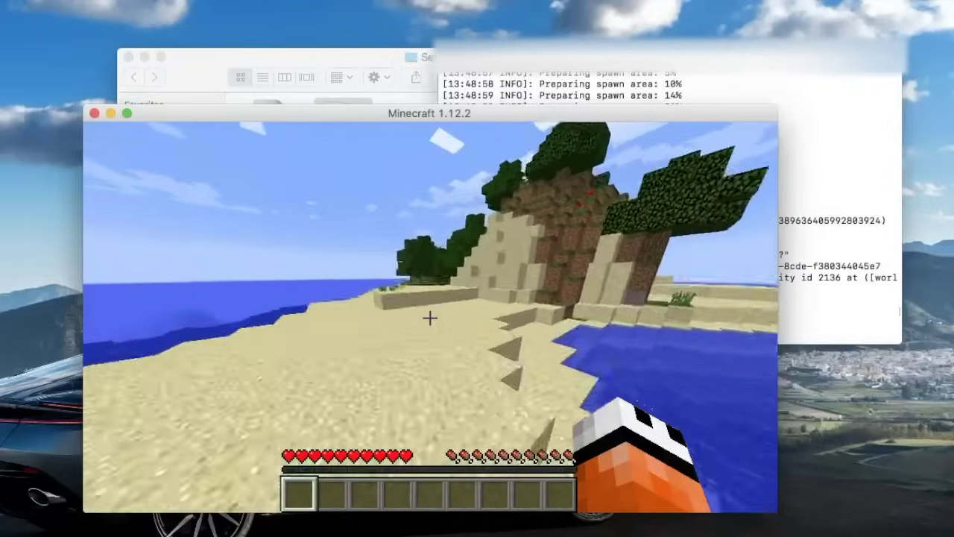